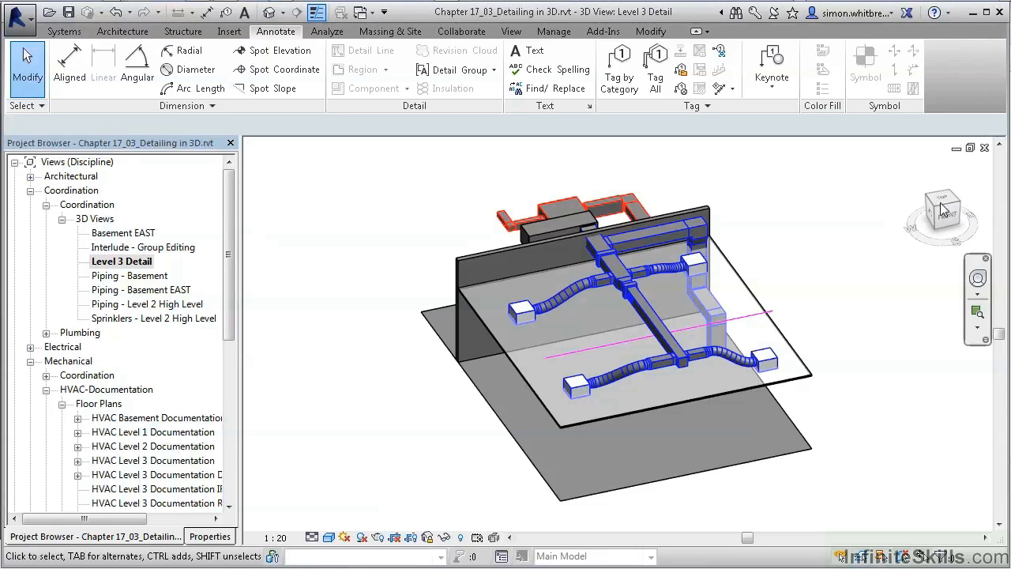
# Step: Unlock the Level 3 Detail 3D view, orbit to a new angle, then save and lock the orientation
pyautogui.click(428, 539)
pyautogui.click(454, 522)
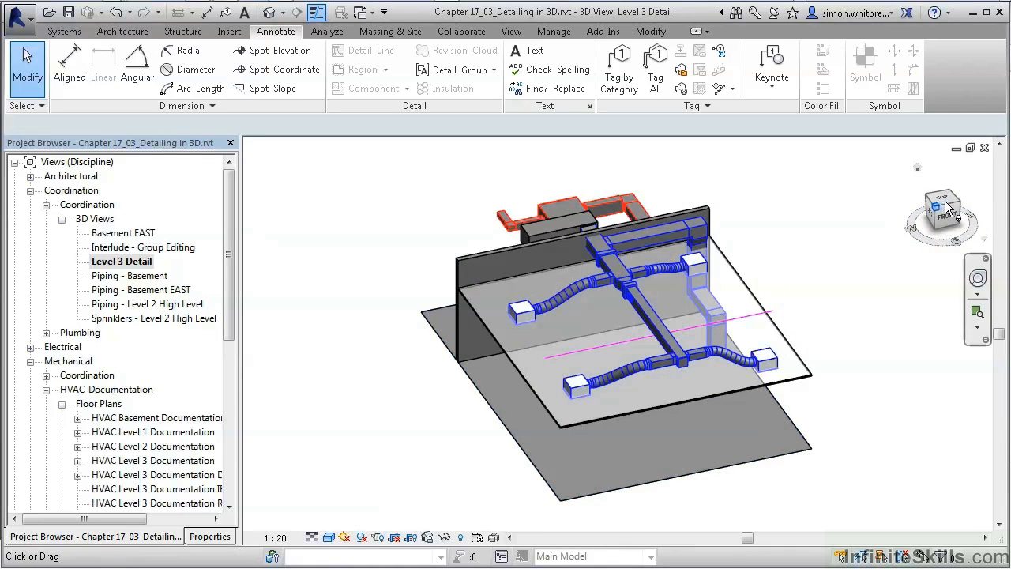
pyautogui.moveTo(946, 209)
pyautogui.mouseDown()
pyautogui.moveTo(966, 191)
pyautogui.moveTo(937, 213)
pyautogui.mouseUp()
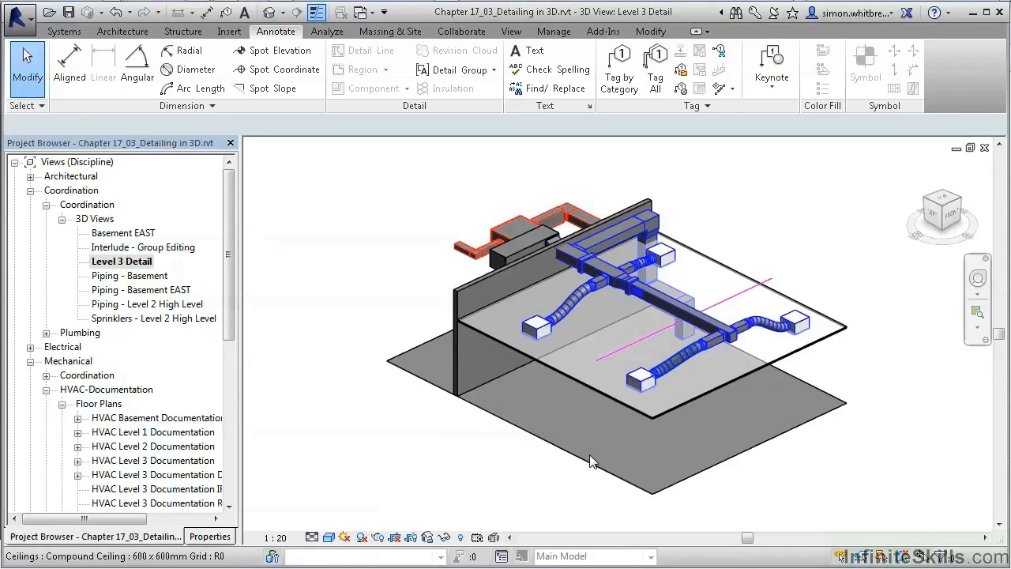
pyautogui.click(428, 537)
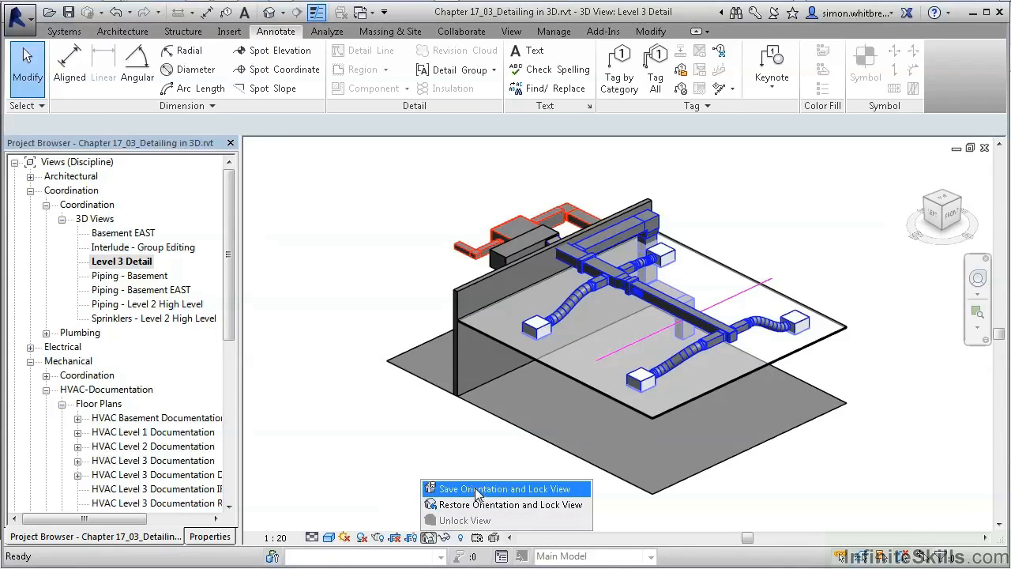
pyautogui.click(572, 490)
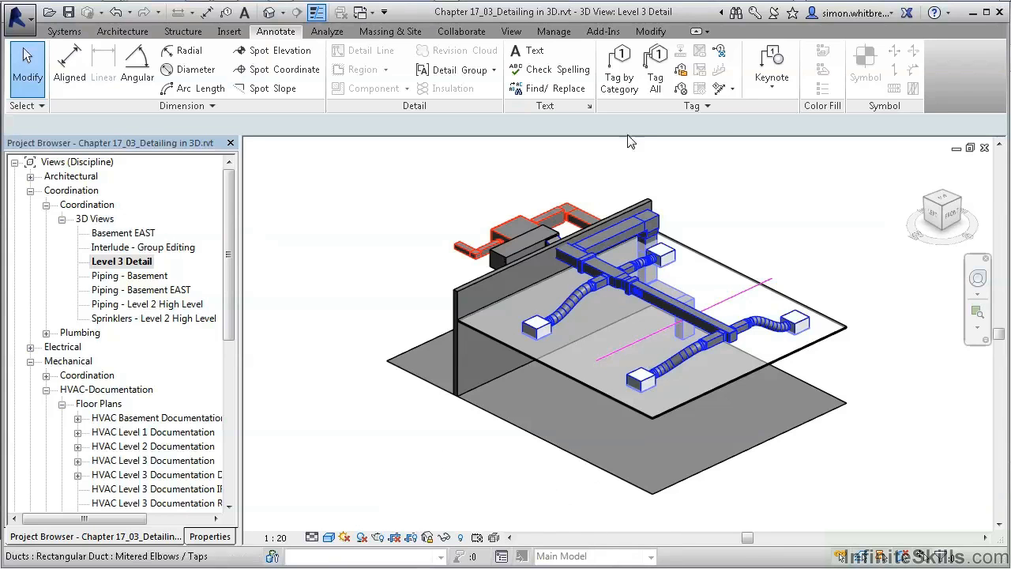
# Step: Tag the right-hand diffuser by category, with its tag on a leader up-right of it
pyautogui.click(620, 69)
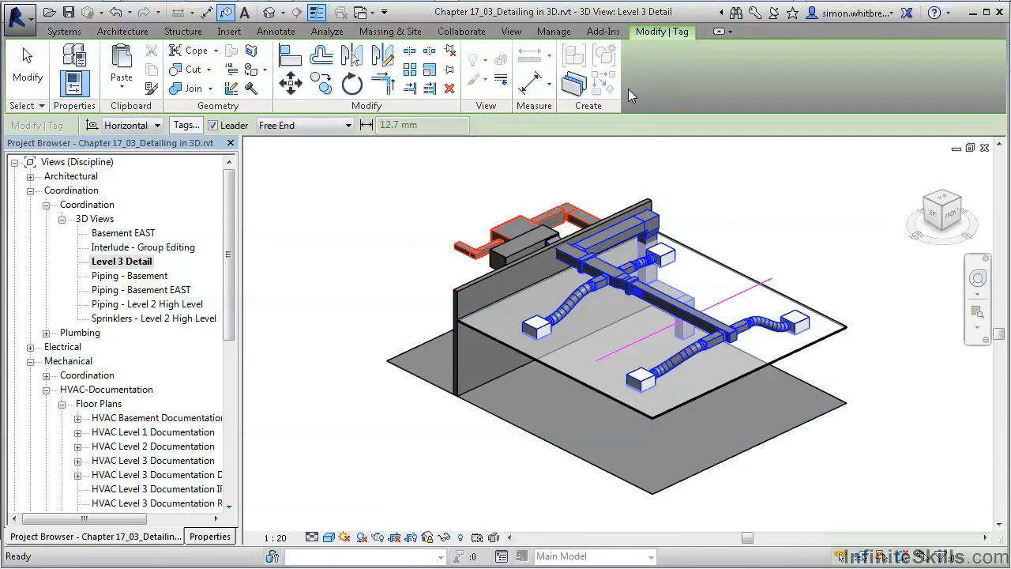
pyautogui.scroll(3, 798, 322)
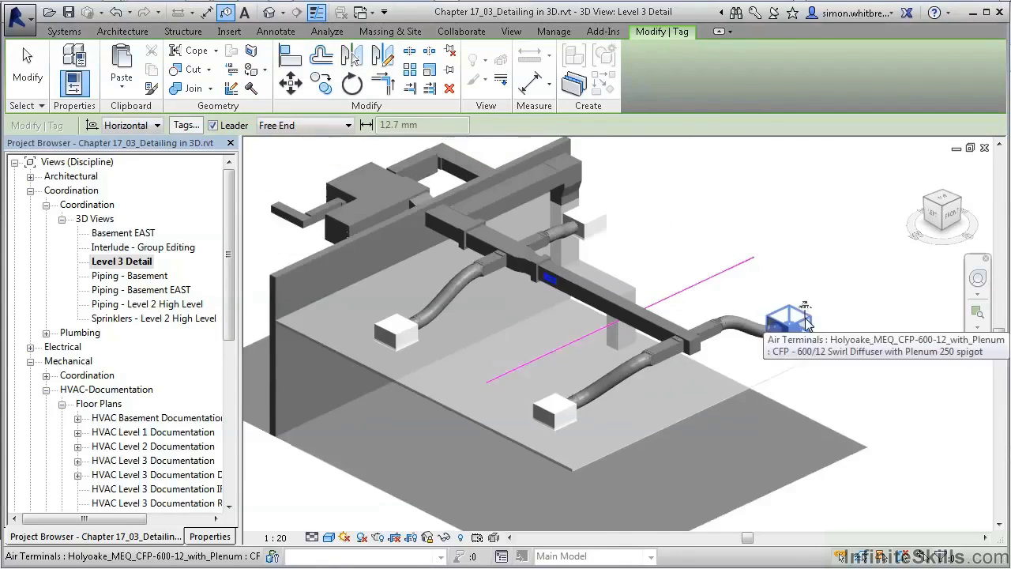
pyautogui.scroll(2, 806, 323)
pyautogui.scroll(2, 789, 317)
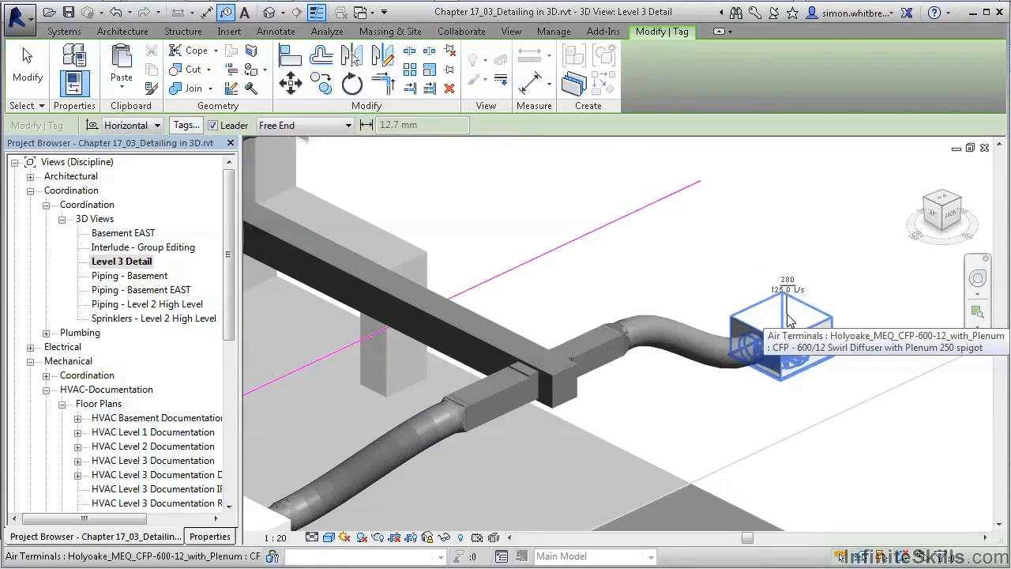
pyautogui.click(788, 318)
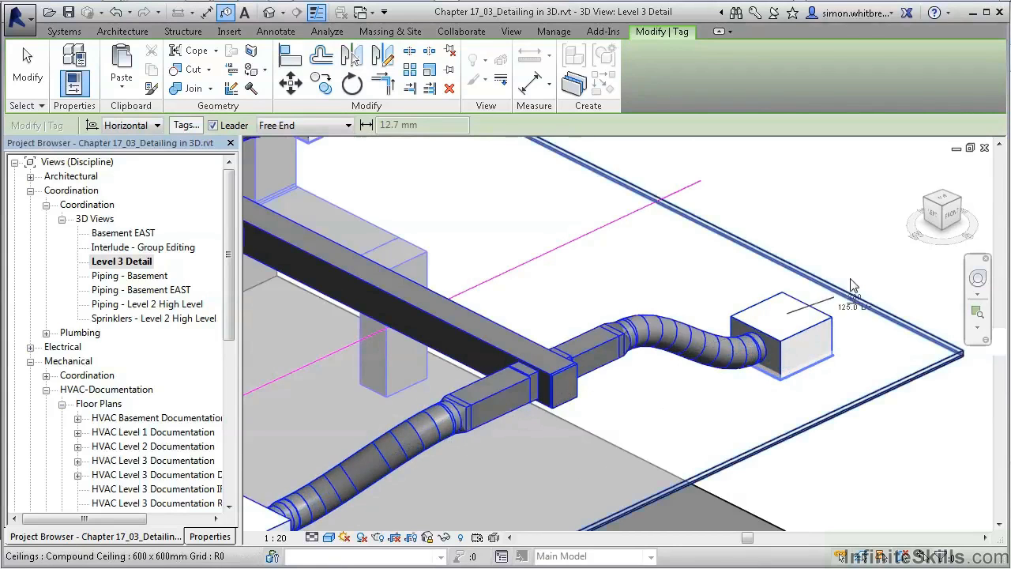
pyautogui.click(922, 259)
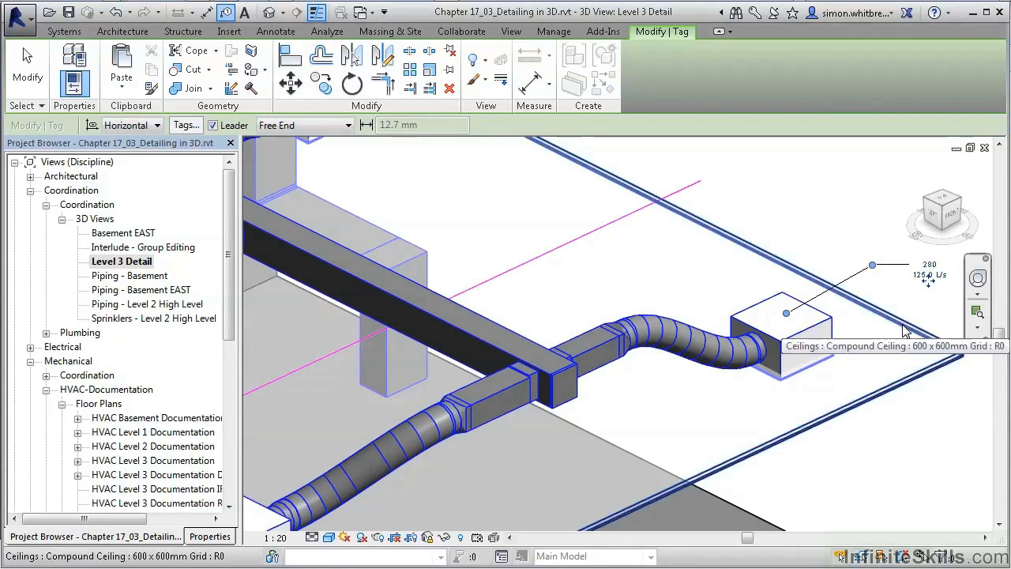
# Step: Tag the lower, left and upper diffusers without leaders
pyautogui.press('z')
pyautogui.press('f')
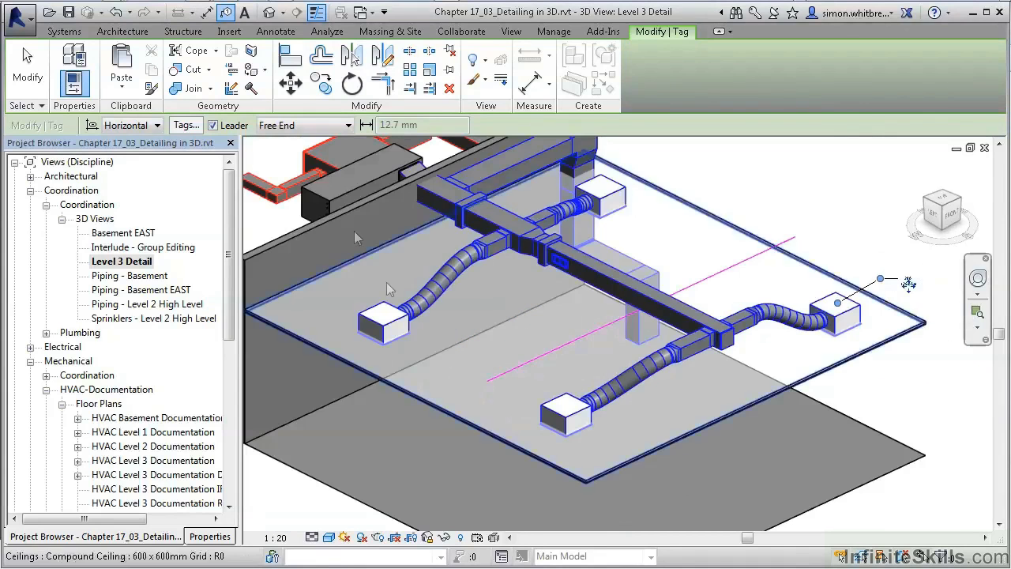
pyautogui.click(212, 125)
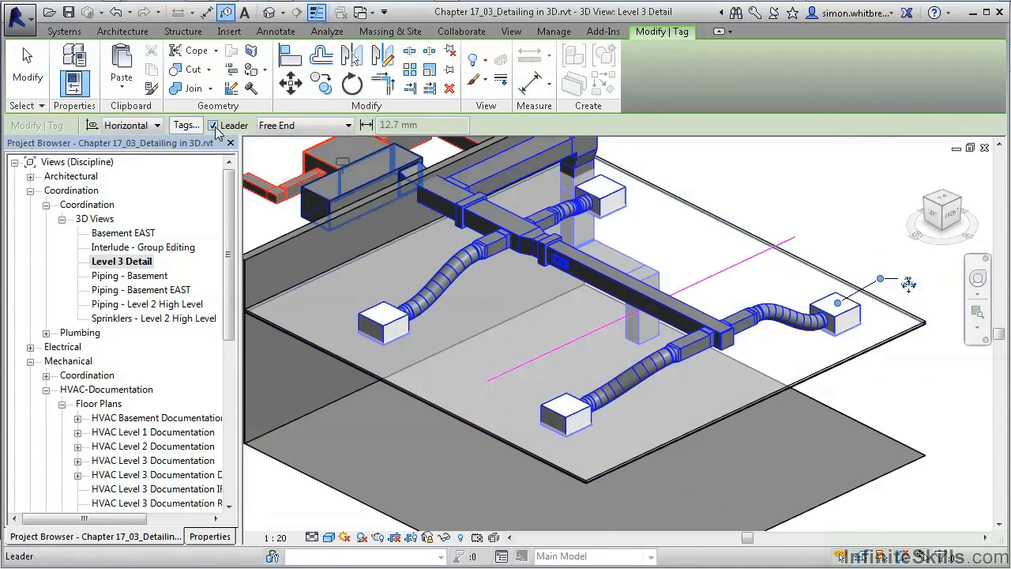
pyautogui.click(559, 413)
pyautogui.click(384, 323)
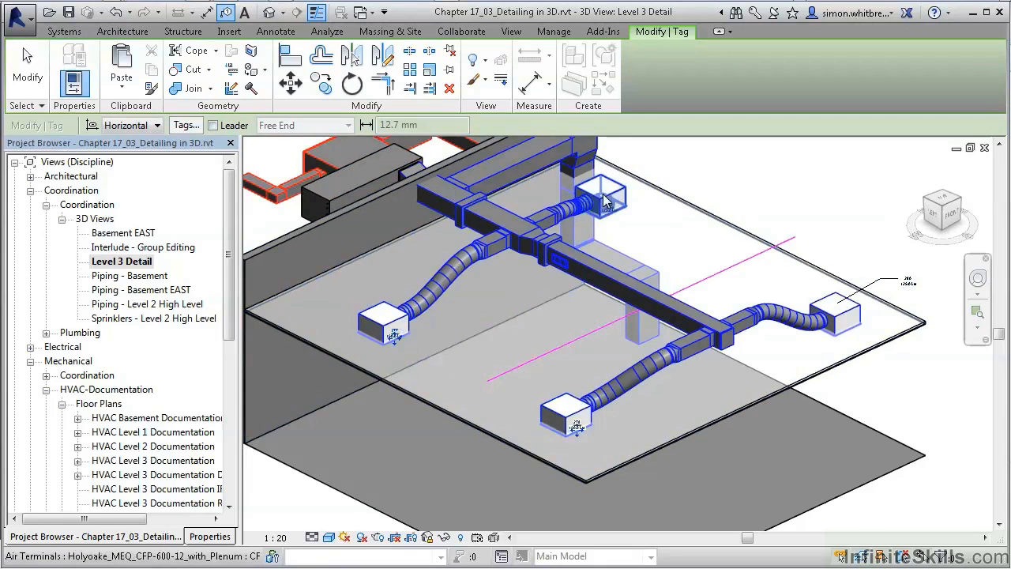
pyautogui.click(605, 202)
pyautogui.click(26, 79)
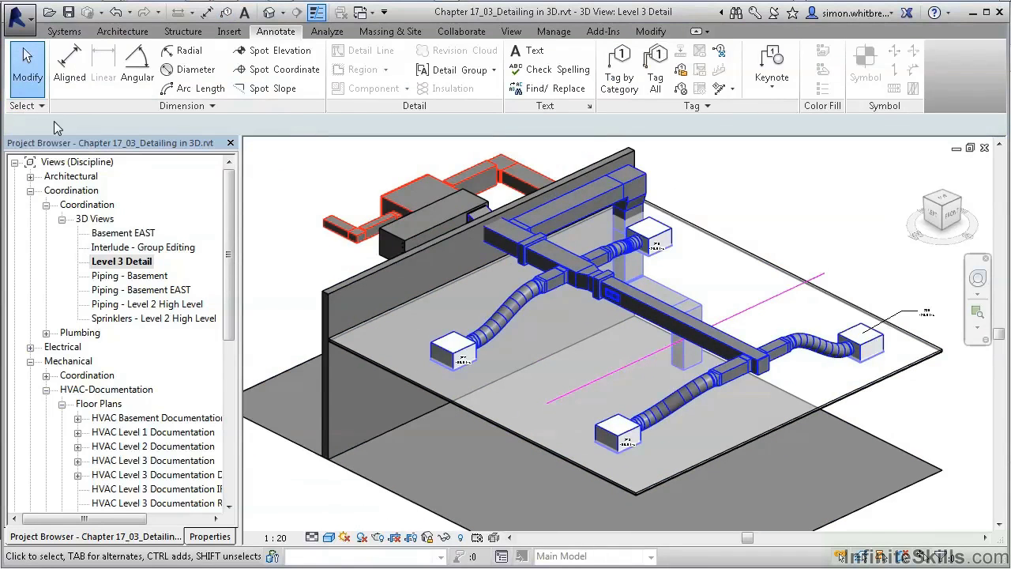
# Step: Set the view scale to 1:50 and move tag 280 out to the right of its diffuser
pyautogui.click(278, 538)
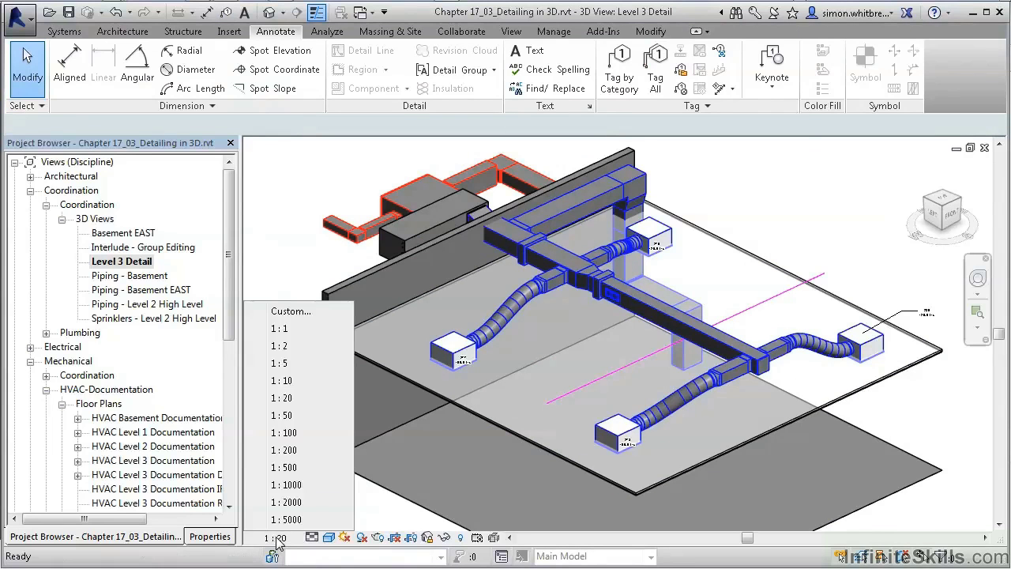
pyautogui.click(278, 415)
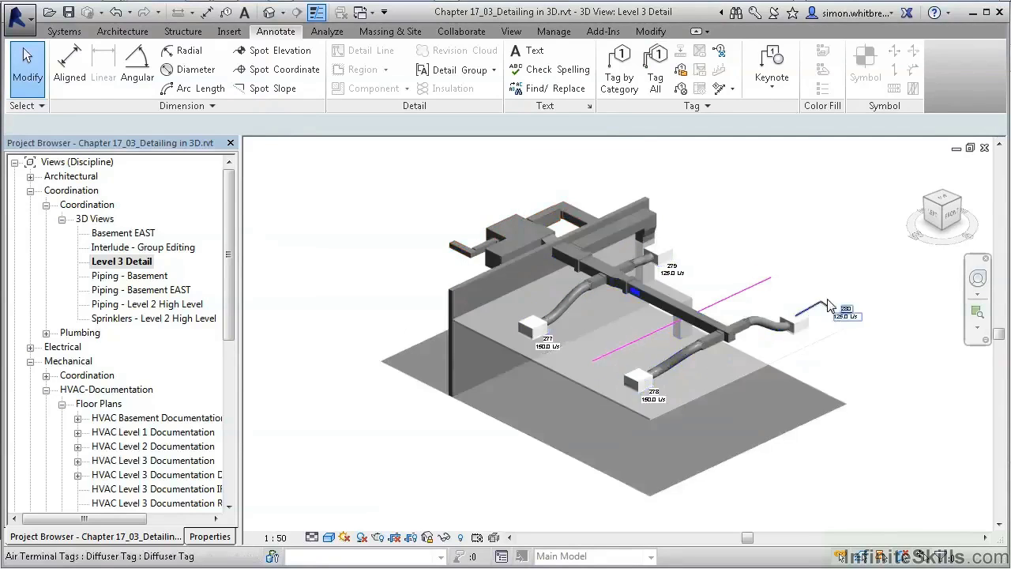
pyautogui.scroll(2, 830, 314)
pyautogui.moveTo(837, 306)
pyautogui.mouseDown()
pyautogui.moveTo(828, 291)
pyautogui.moveTo(850, 303)
pyautogui.mouseUp()
pyautogui.click(869, 403)
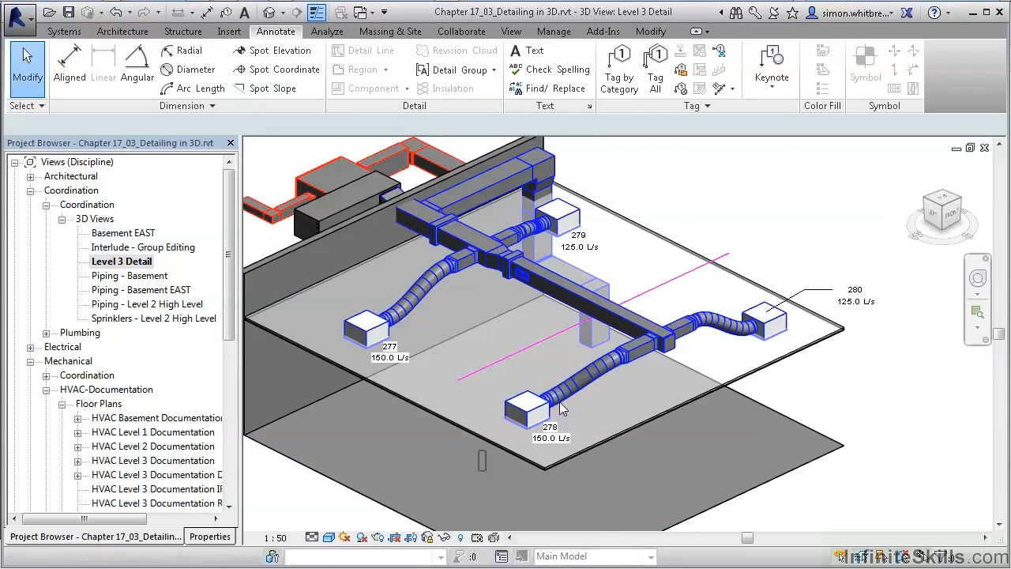
# Step: Select the branches to diffusers 277 and 278 and displace them toward the front-left
pyautogui.moveTo(478, 470); pyautogui.dragTo(661, 324)
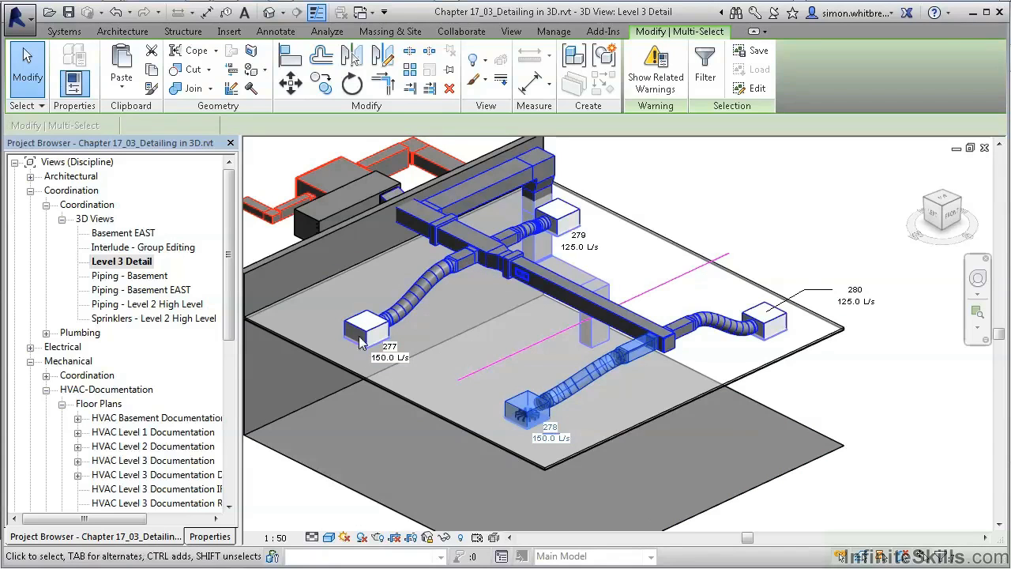
pyautogui.press('Tab')
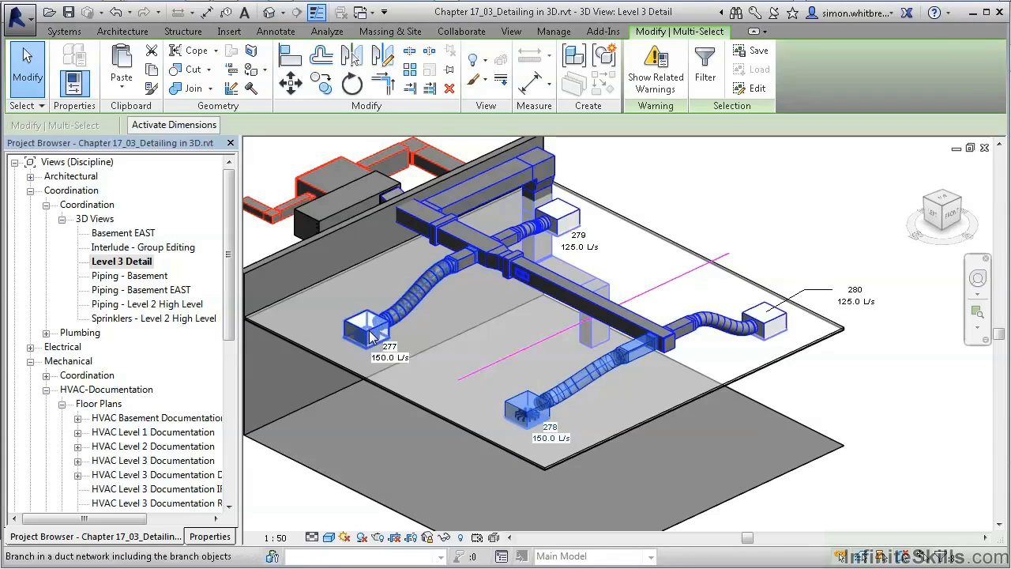
pyautogui.keyDown('ctrl'); pyautogui.click(370, 336); pyautogui.keyUp('ctrl')
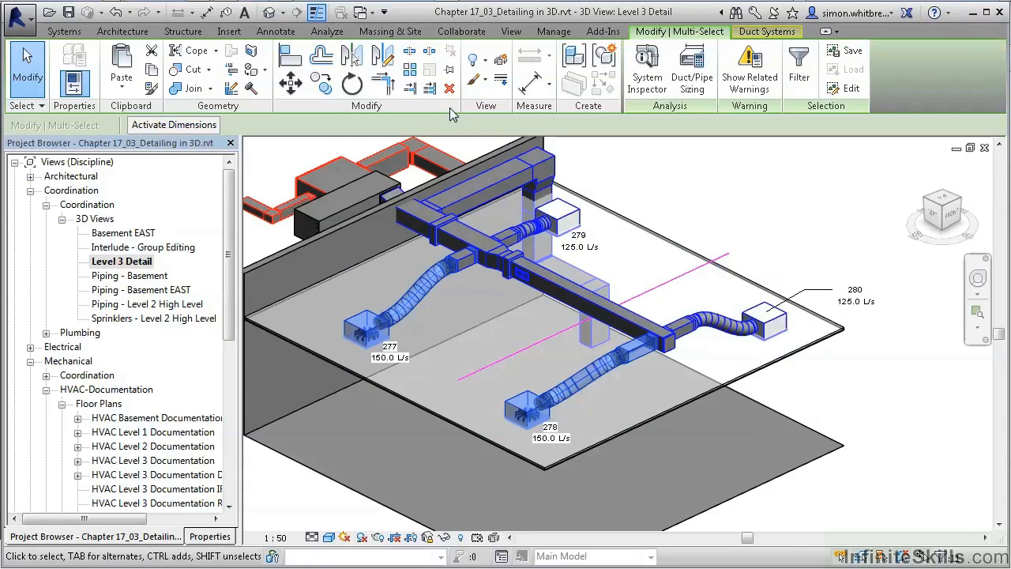
pyautogui.click(500, 62)
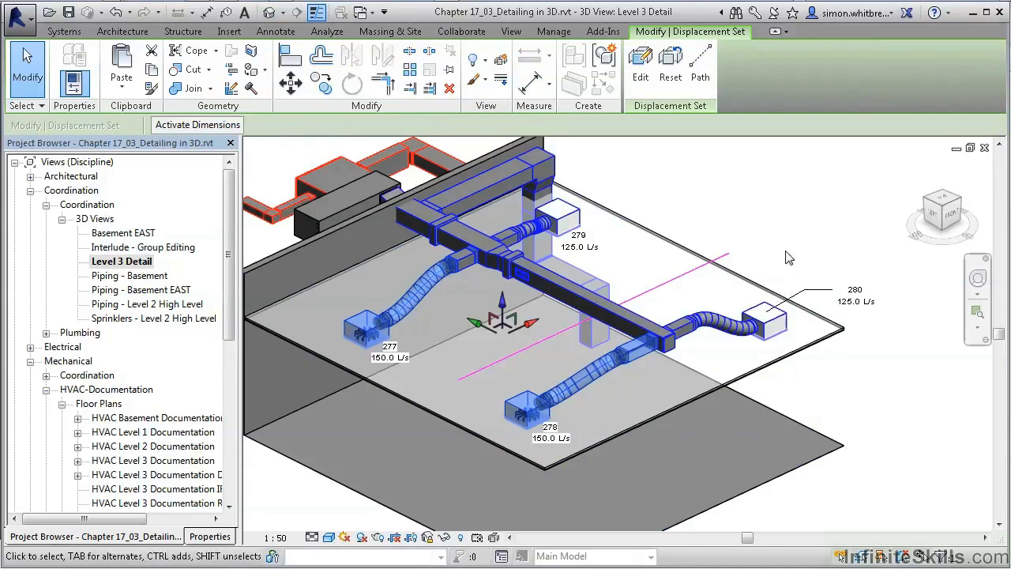
pyautogui.moveTo(594, 308); pyautogui.dragTo(552, 336)
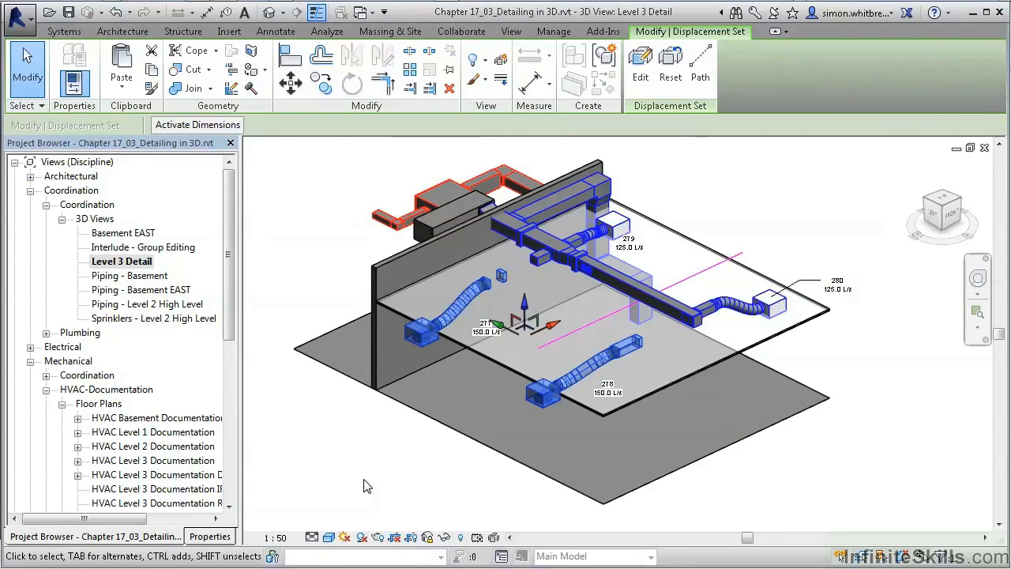
pyautogui.click(368, 506)
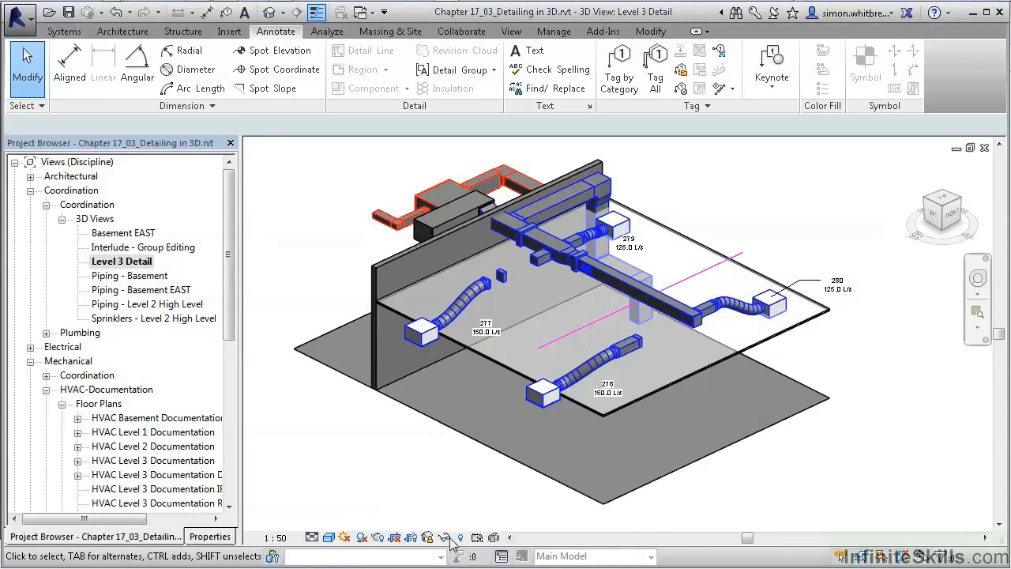
pyautogui.click(493, 537)
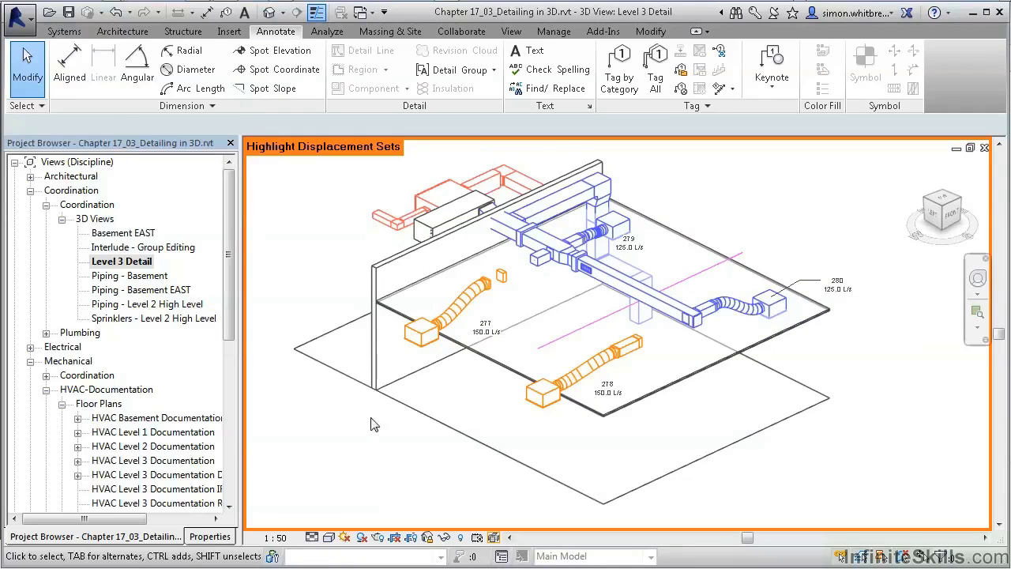
pyautogui.click(410, 346)
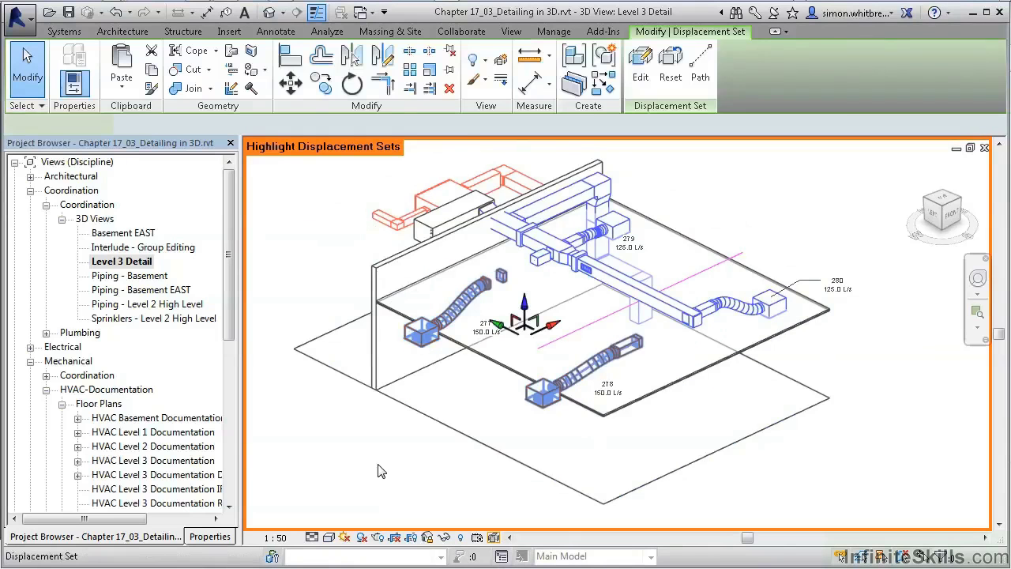
pyautogui.click(643, 73)
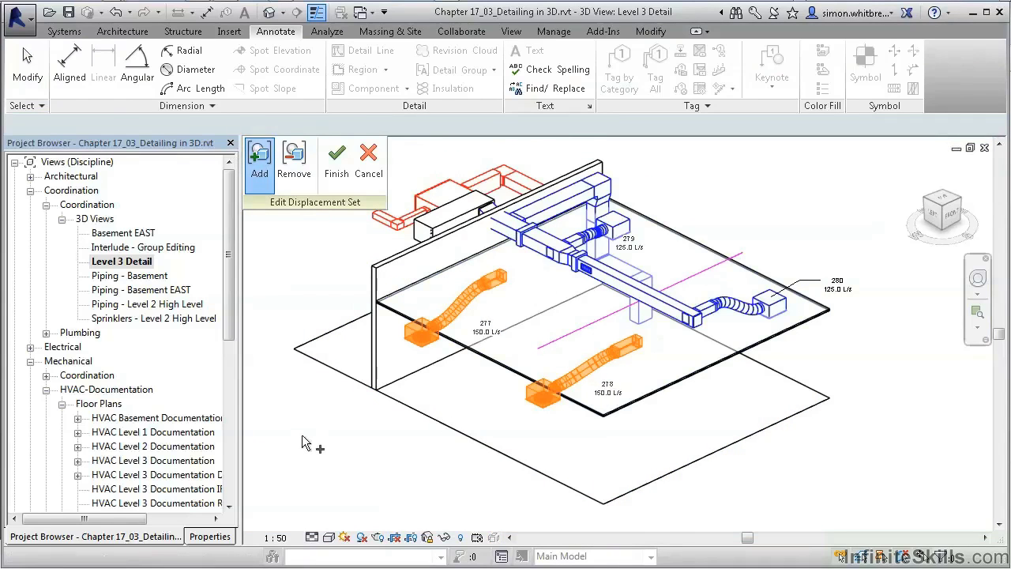
pyautogui.click(337, 166)
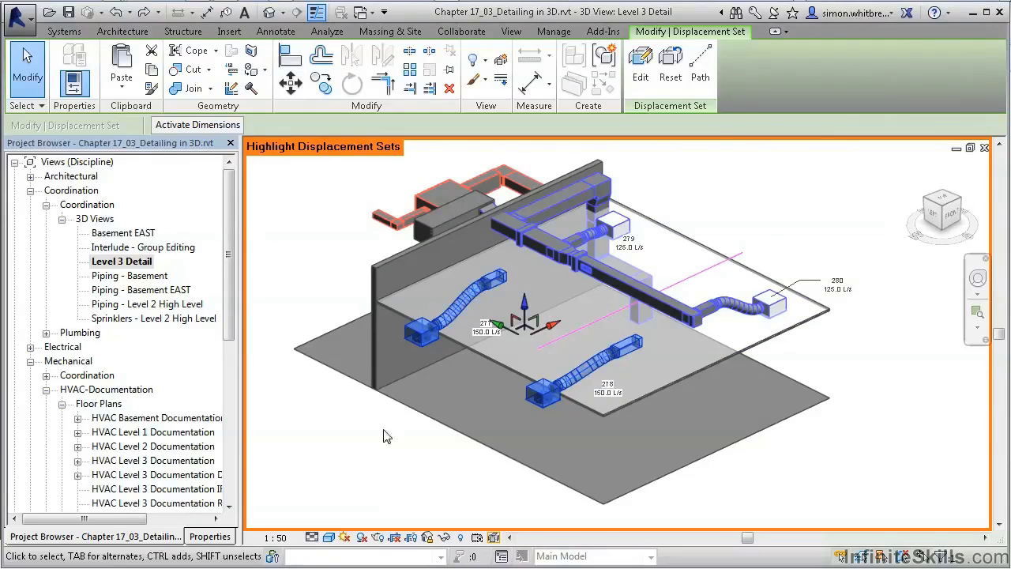
# Step: Add displacement paths from both displaced ducts and raise the displaced set higher
pyautogui.click(701, 79)
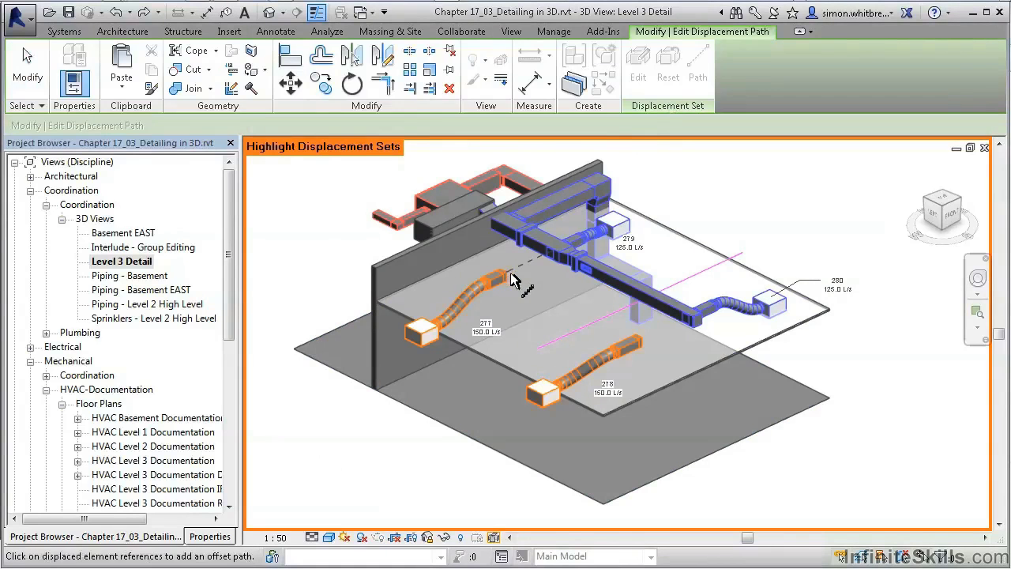
pyautogui.click(512, 281)
pyautogui.click(639, 343)
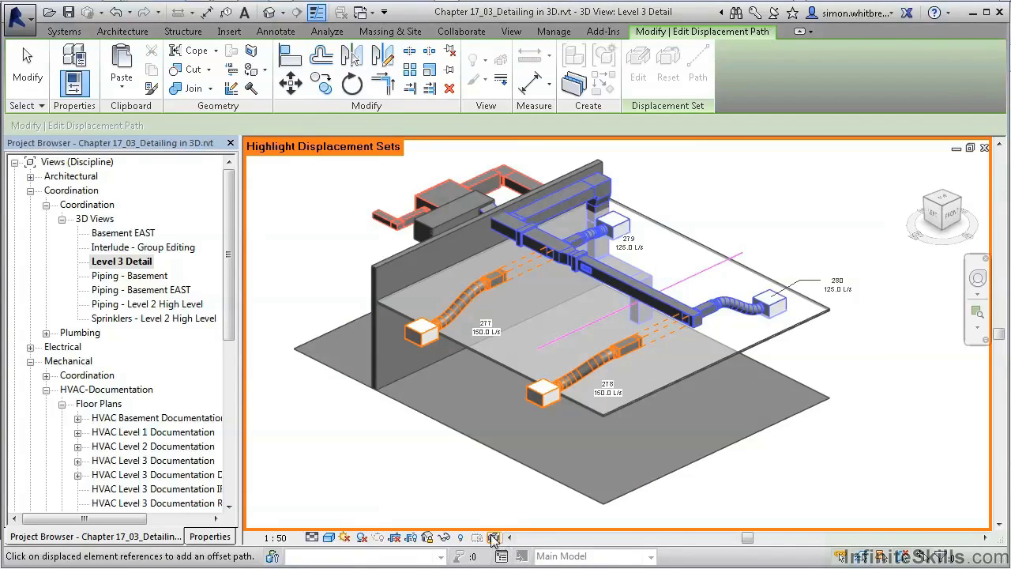
pyautogui.press('Escape')
pyautogui.click(417, 344)
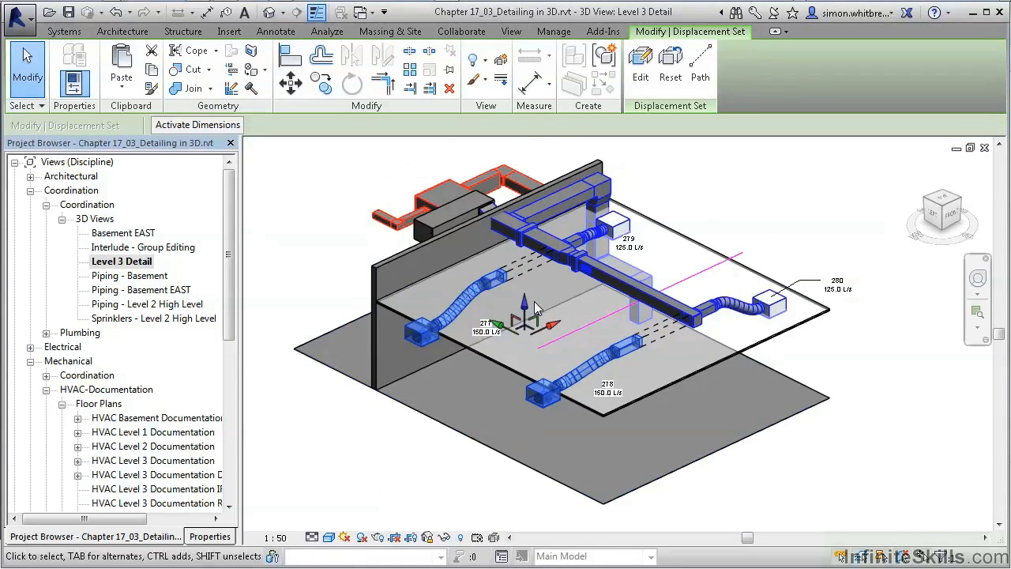
pyautogui.moveTo(523, 312); pyautogui.dragTo(522, 274)
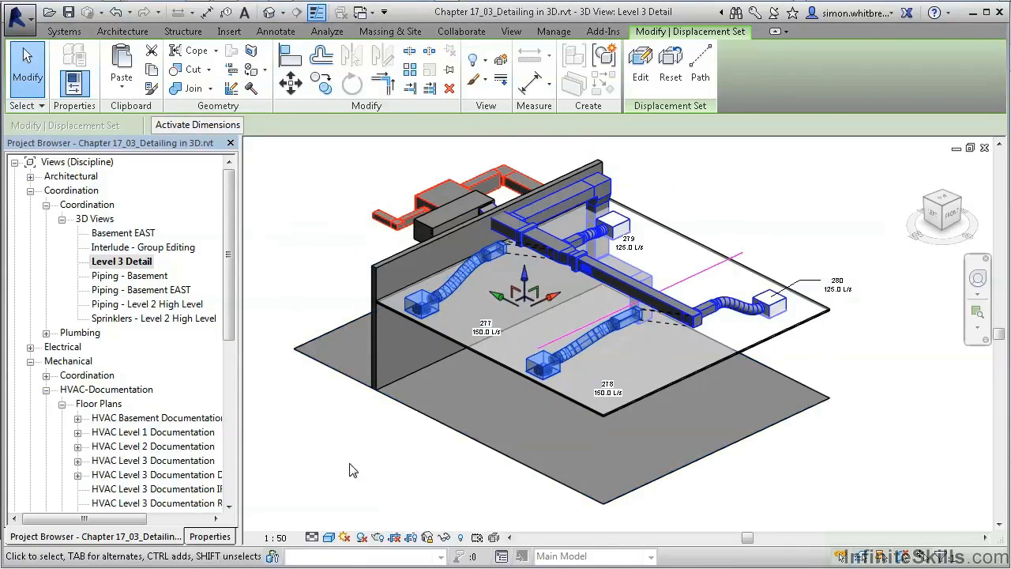
# Step: Change the 278 branch's displacement path Style from Straight to Jogged in Properties
pyautogui.click(665, 325)
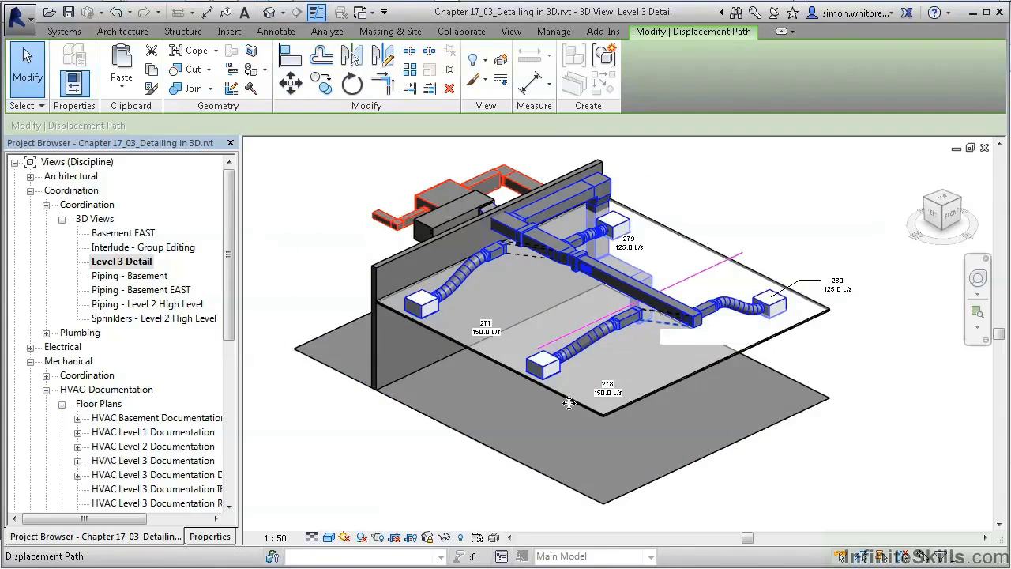
pyautogui.click(197, 540)
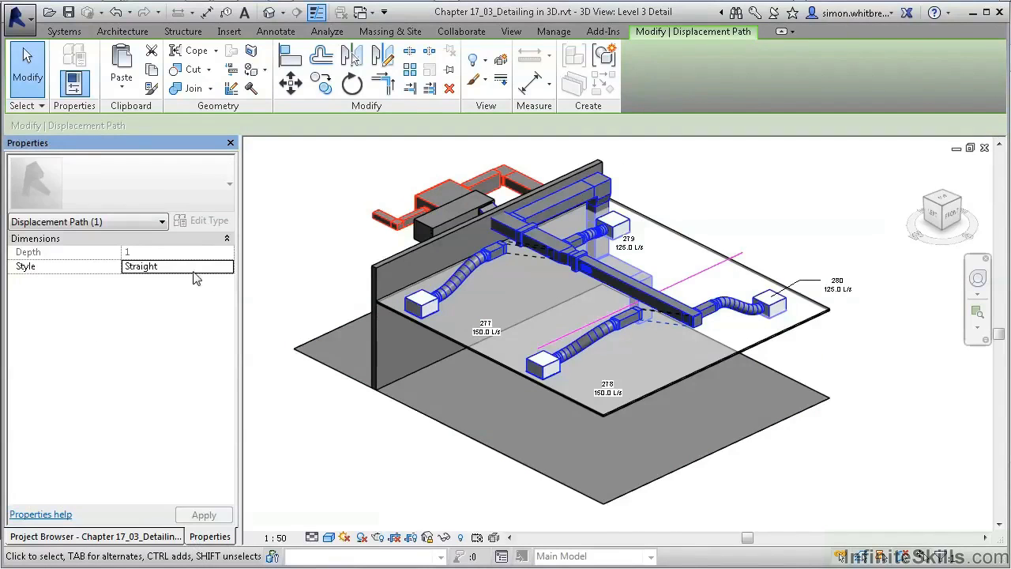
pyautogui.click(228, 270)
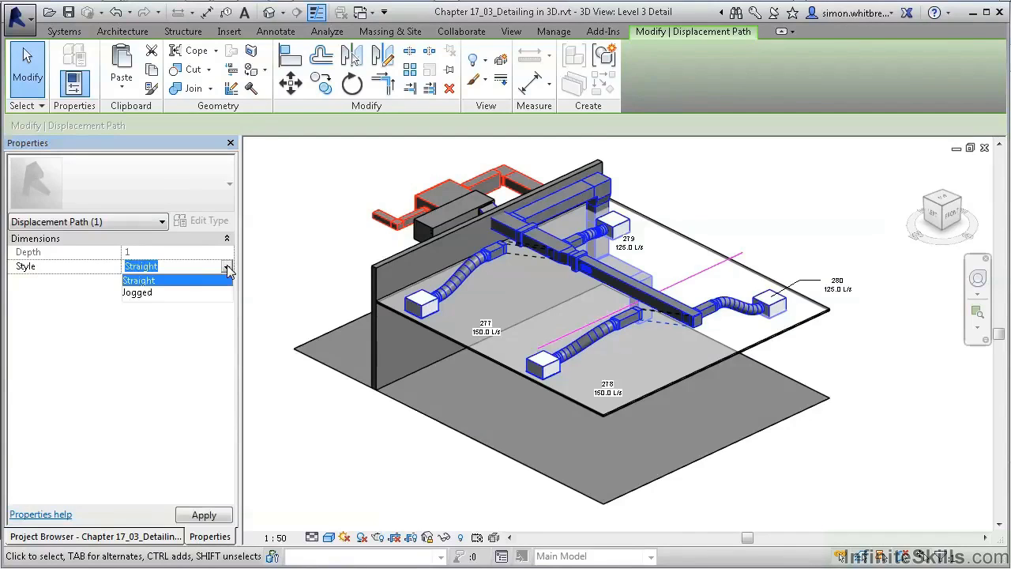
pyautogui.click(139, 292)
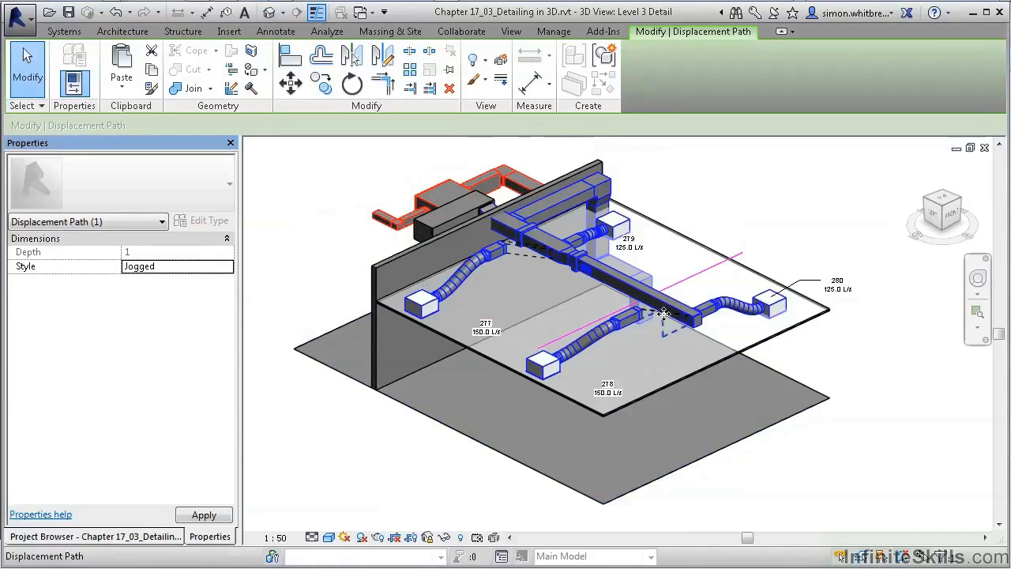
pyautogui.scroll(4, 666, 320)
pyautogui.scroll(-3, 666, 319)
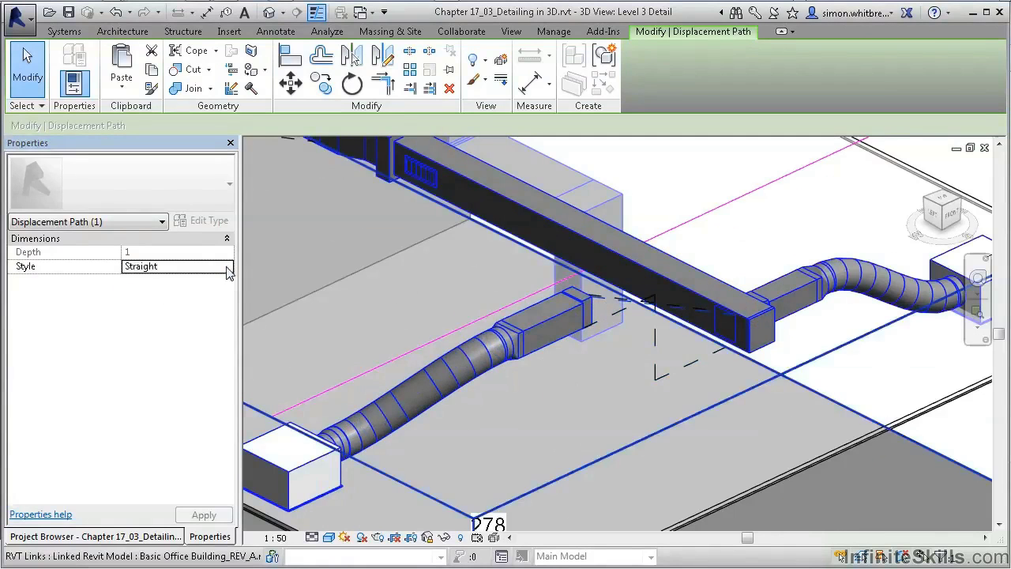
pyautogui.click(175, 266)
pyautogui.click(139, 292)
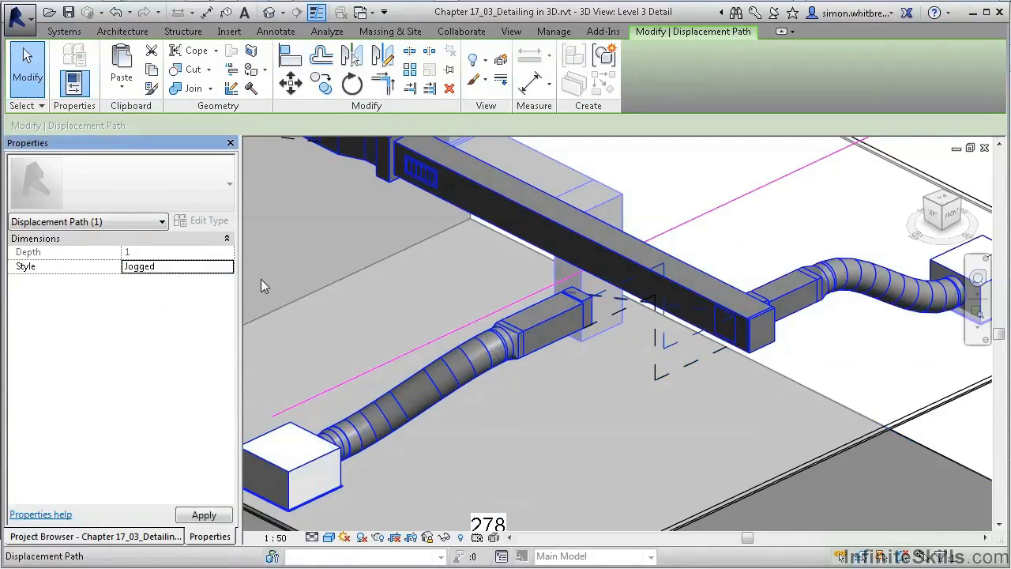
pyautogui.click(226, 266)
pyautogui.click(138, 293)
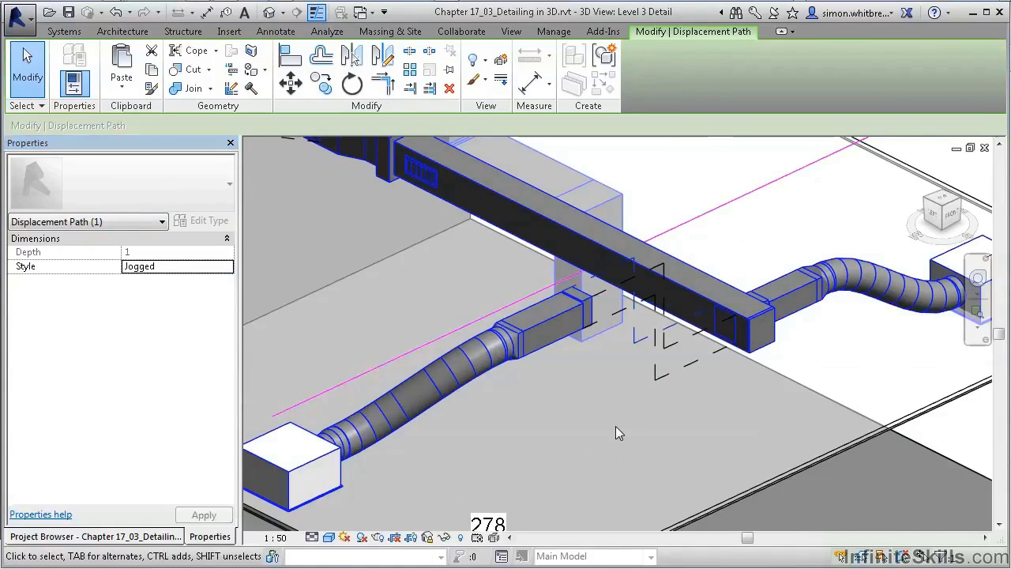
pyautogui.press('Escape')
pyautogui.press('Escape')
pyautogui.scroll(-3, 775, 361)
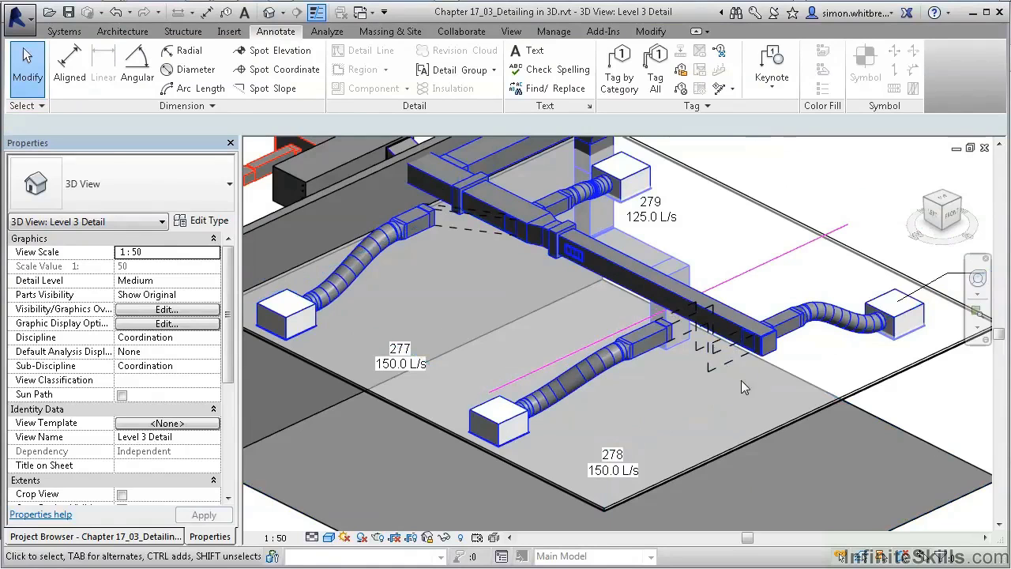
# Step: Filter a window selection to the three displacement paths and set their Style to Jogged
pyautogui.click(518, 199)
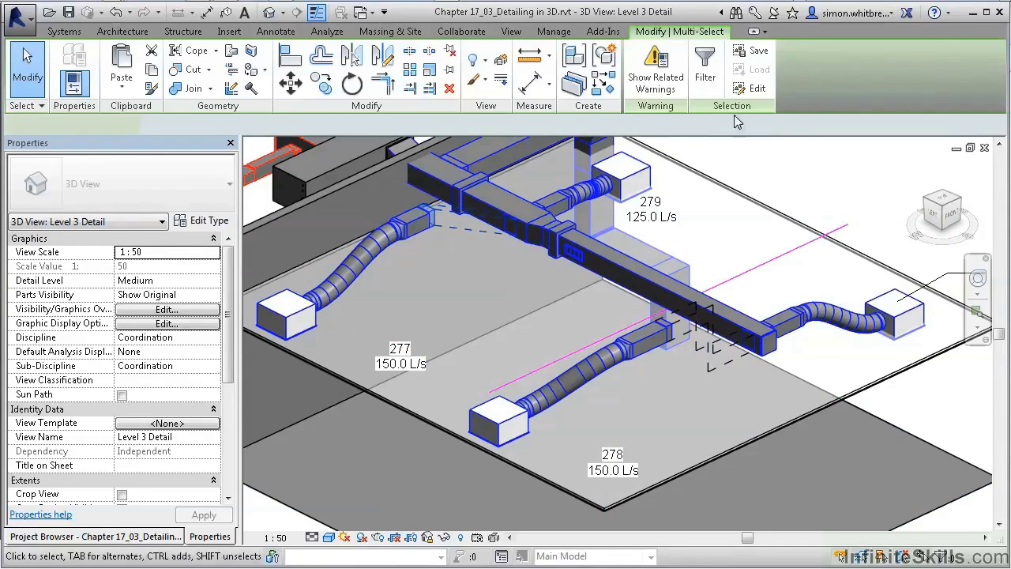
pyautogui.click(706, 77)
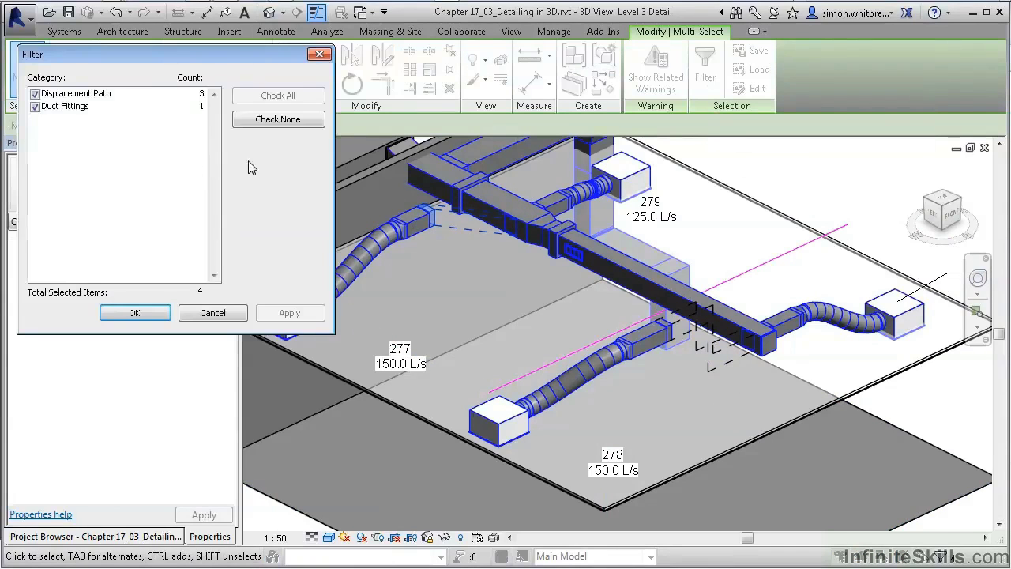
pyautogui.click(35, 106)
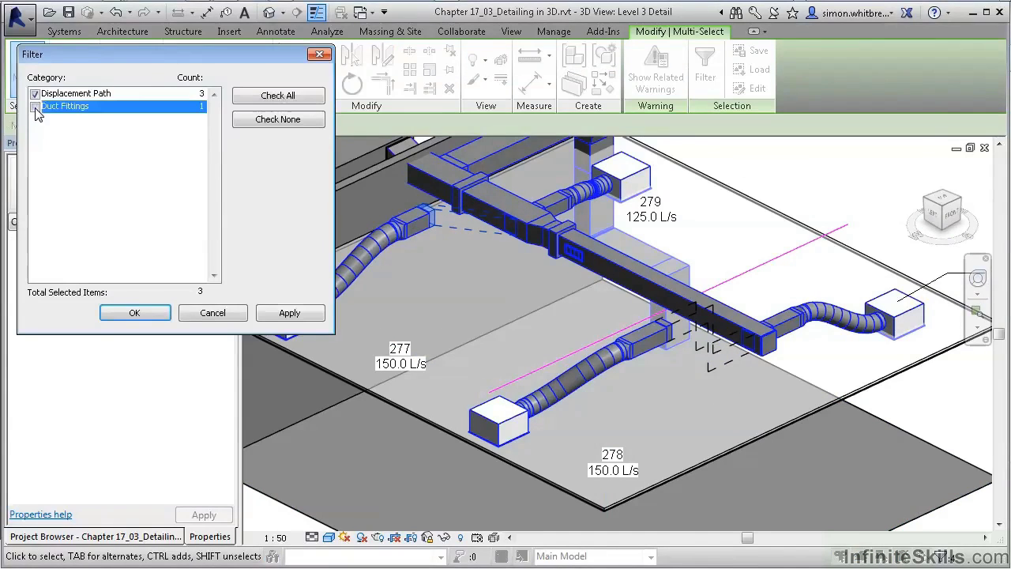
pyautogui.click(135, 310)
pyautogui.click(227, 269)
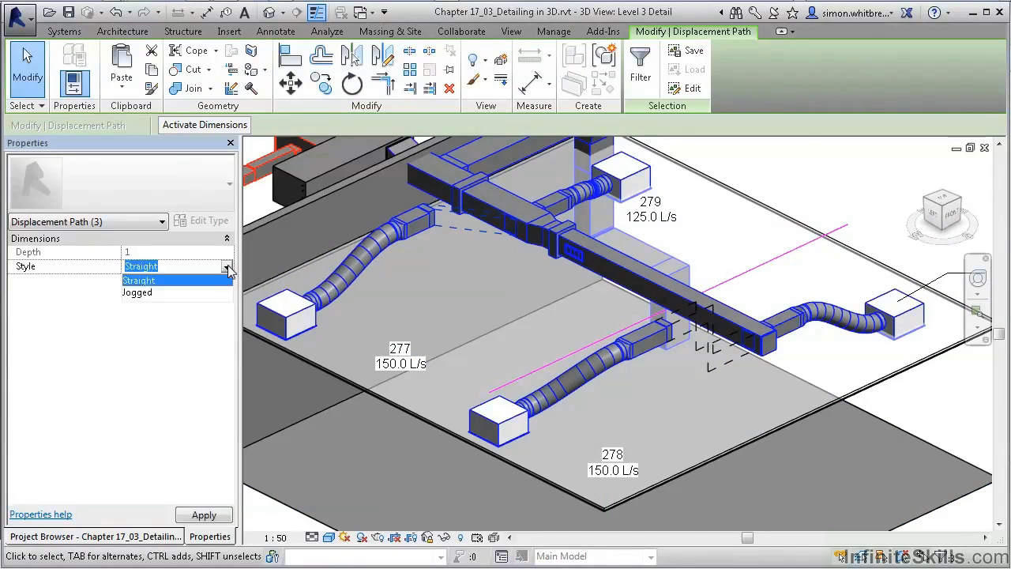
pyautogui.click(139, 292)
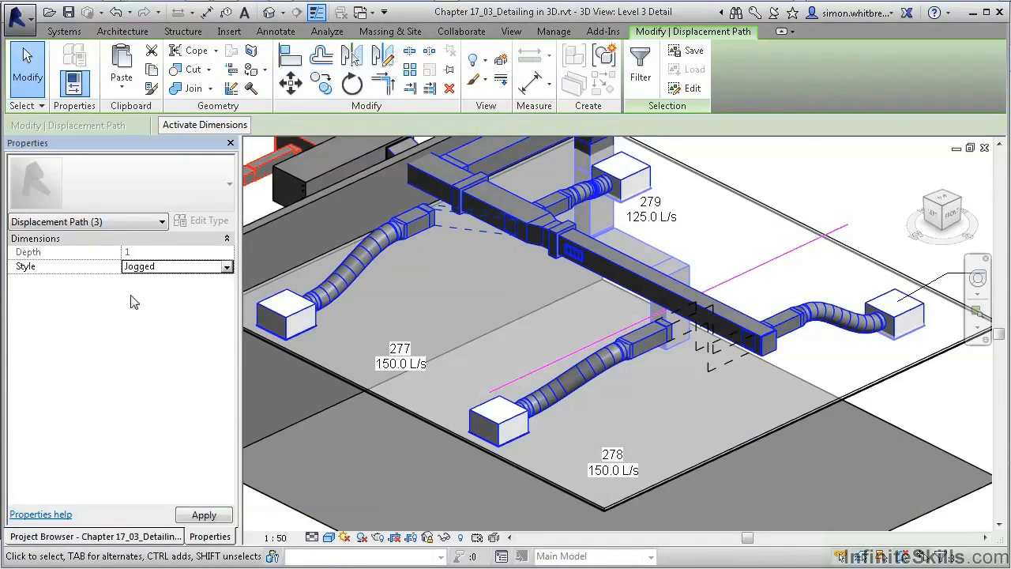
pyautogui.click(324, 451)
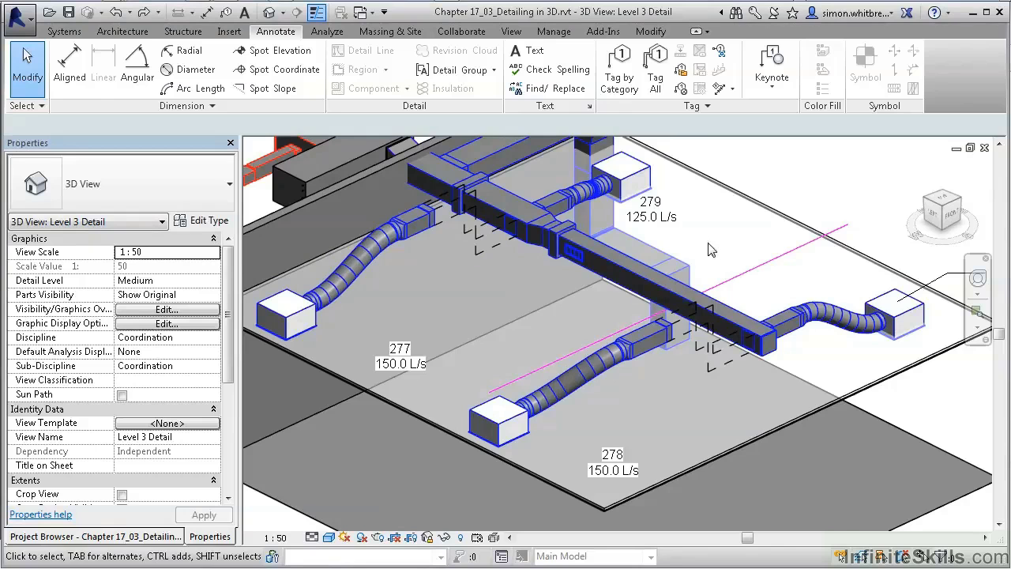
pyautogui.scroll(-5, 699, 381)
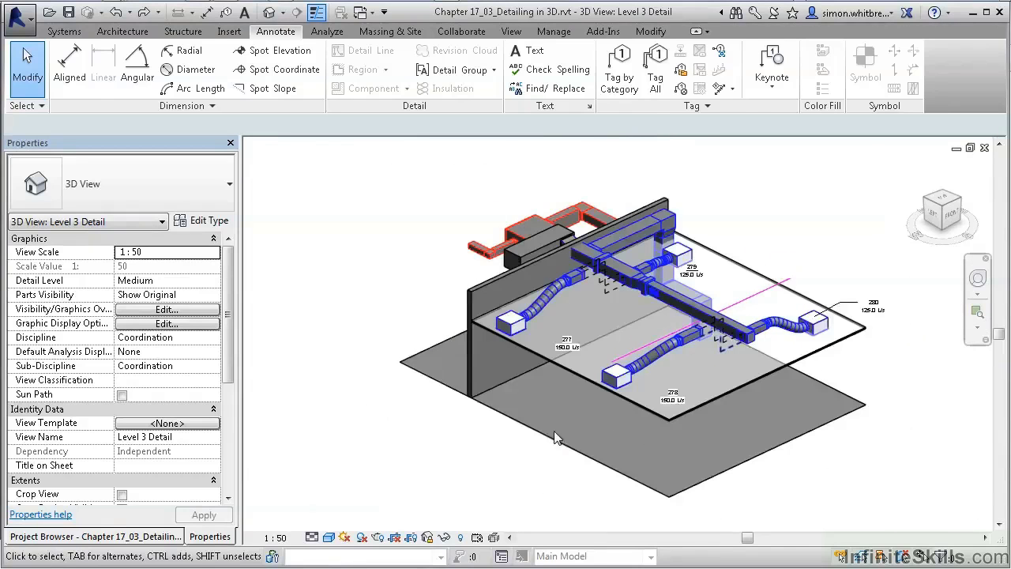